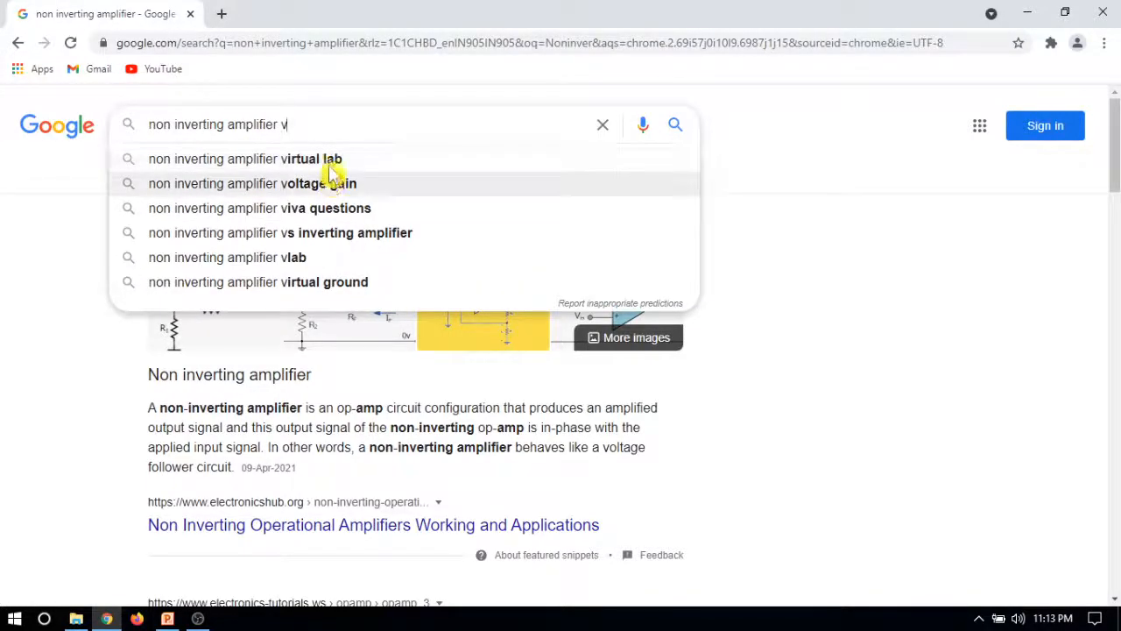
Step: Open the vlabs.iitkgp.ernet.in op-amp experiment from a search for "non inverting amplifier virtual lab" and review its Non-Inverting Op-Amp theory
left_click(329, 162)
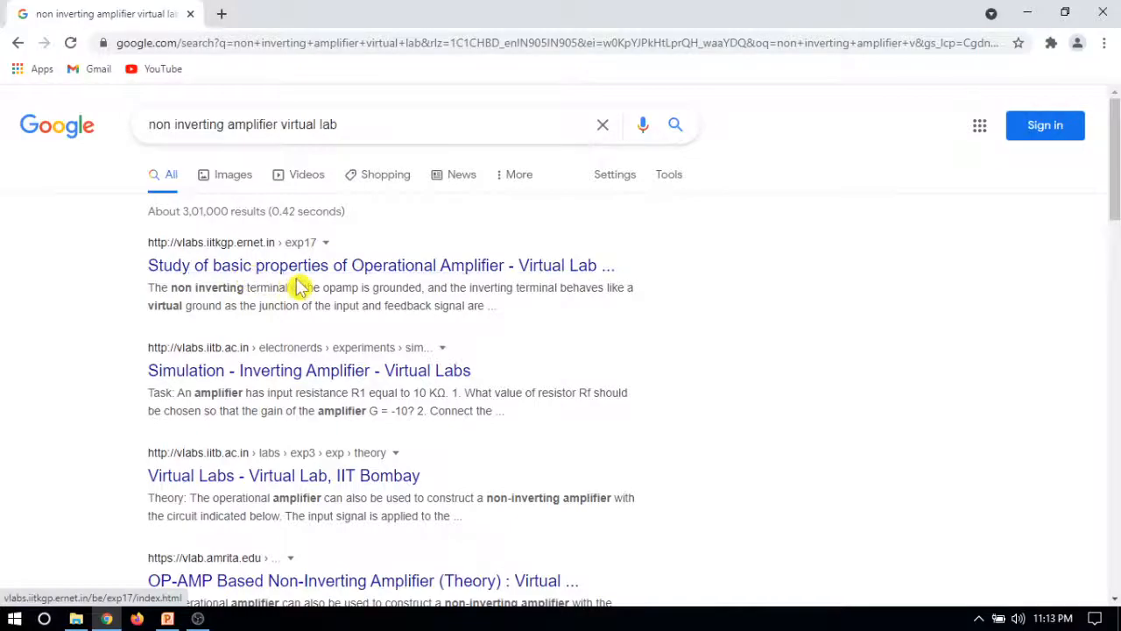
left_click(441, 275)
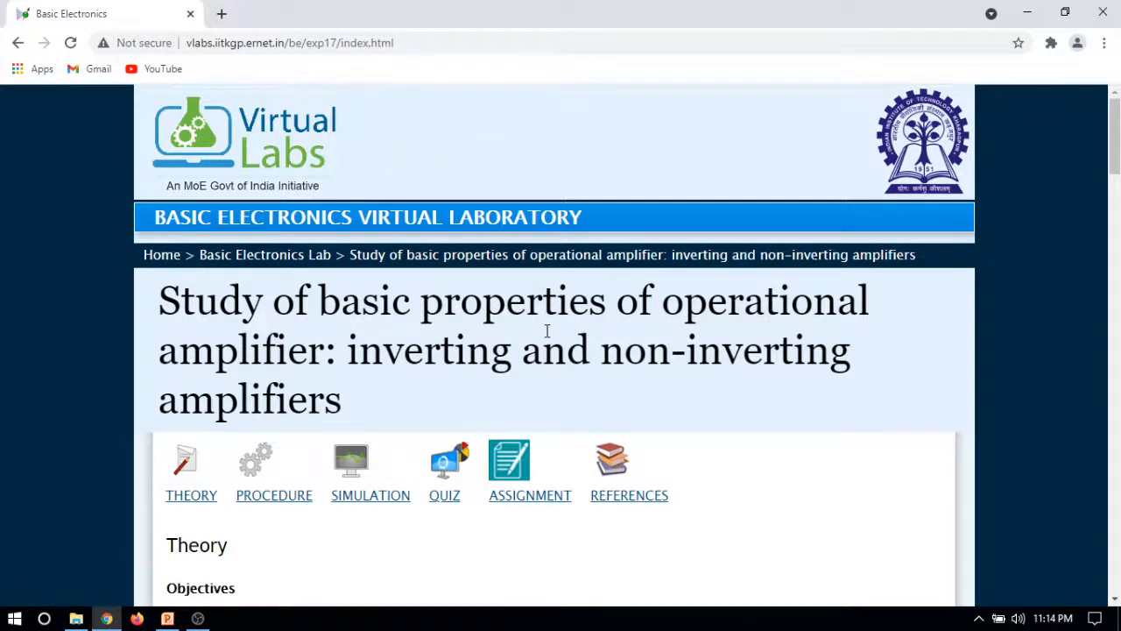
left_click_drag(1115, 144, 1117, 510)
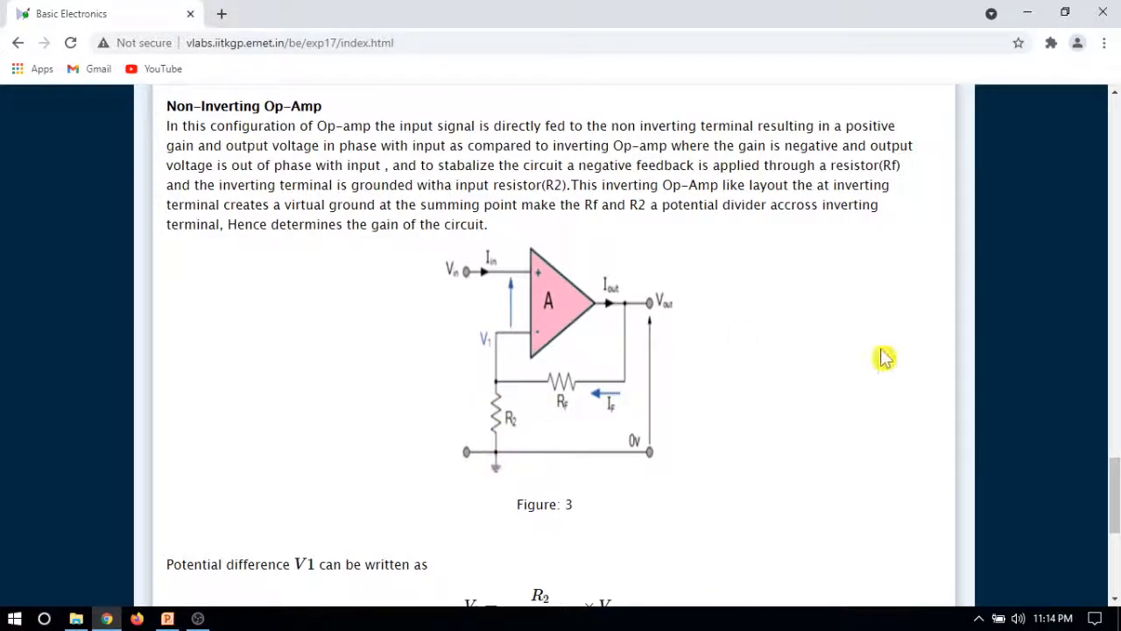
left_click_drag(1116, 505, 1116, 138)
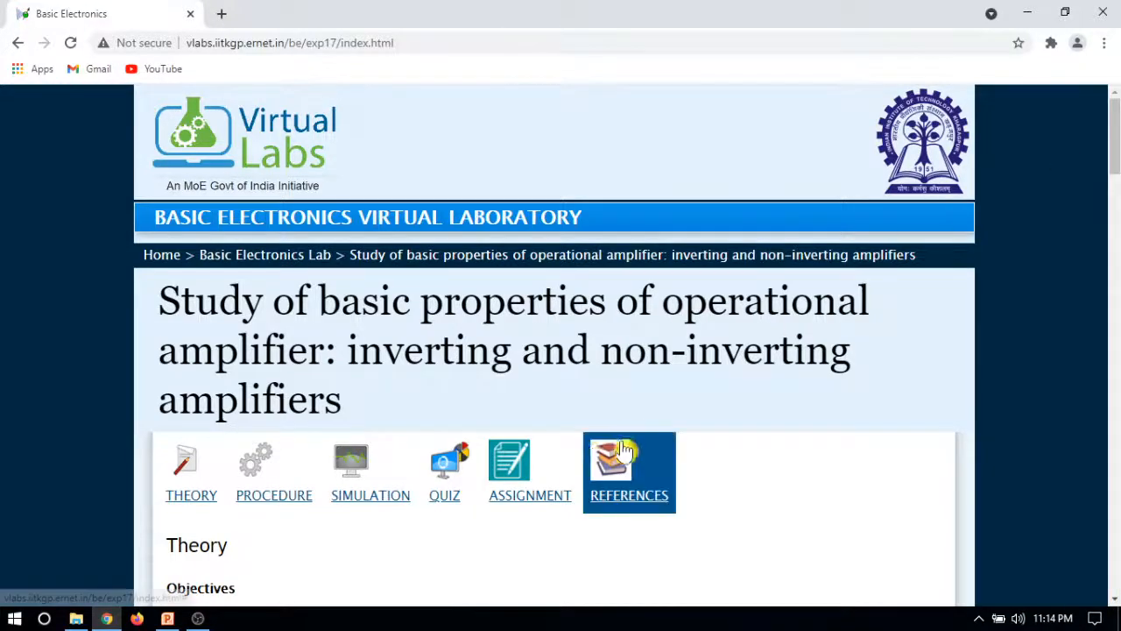
Step: Launch the experiment's Non Inverting_opamp draw-circuit simulation and close the unwanted extra pages that open with it
left_click(353, 512)
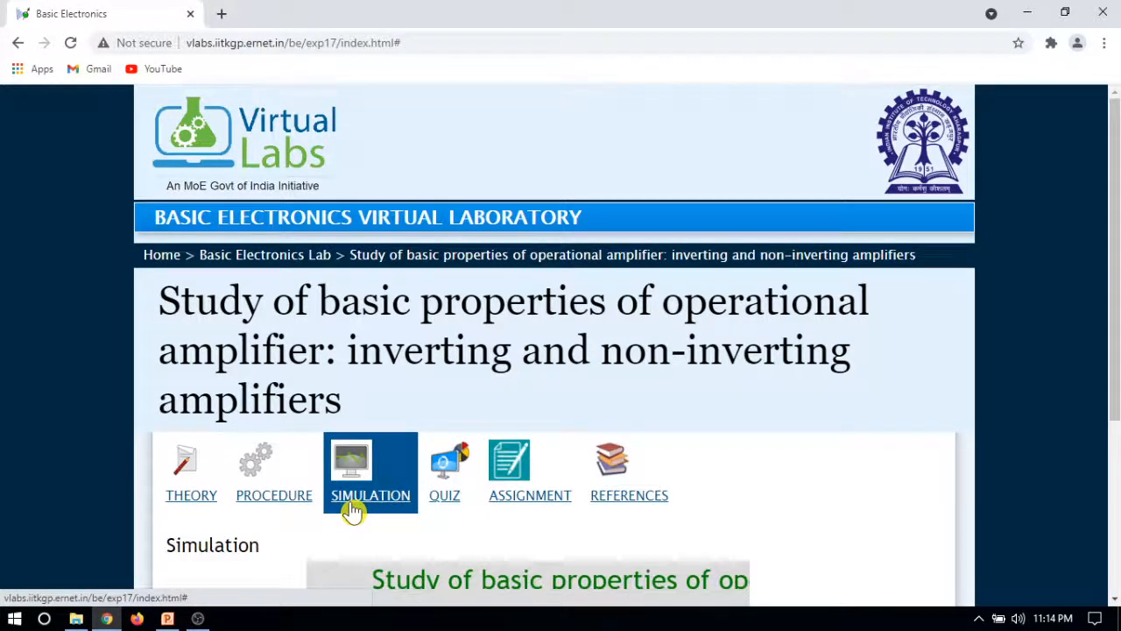
left_click_drag(1116, 200, 1116, 344)
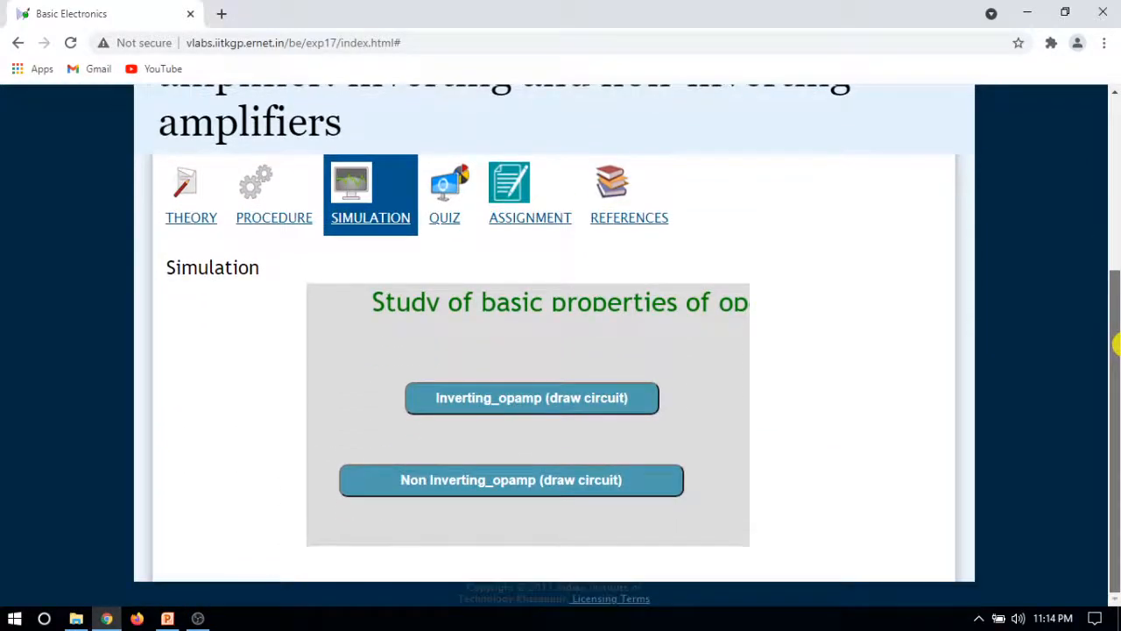
left_click(440, 490)
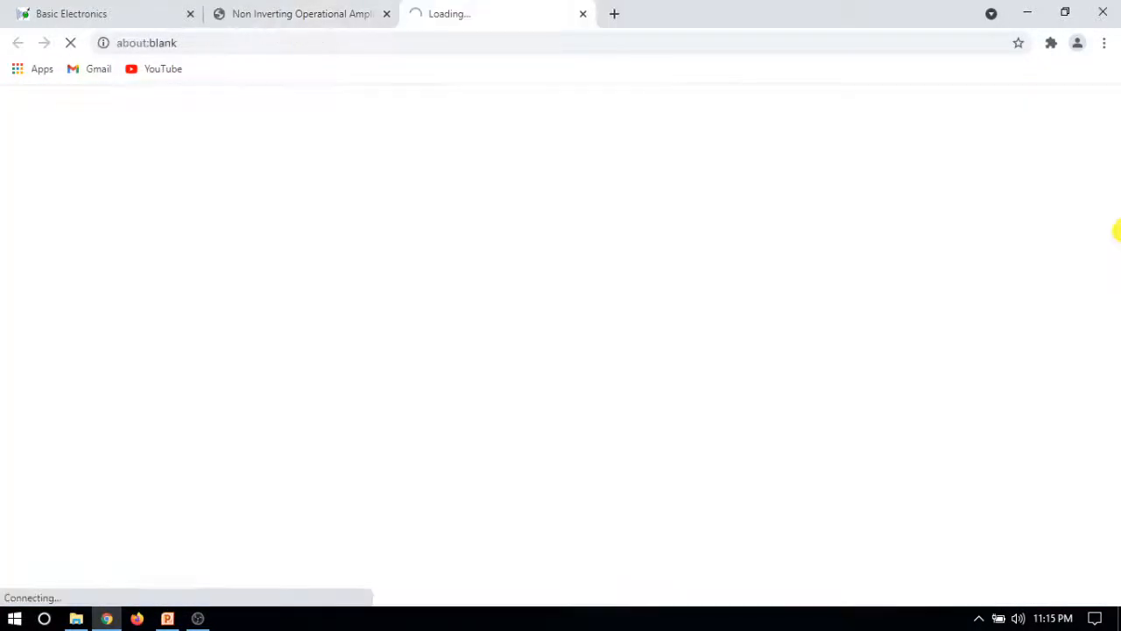
left_click(584, 15)
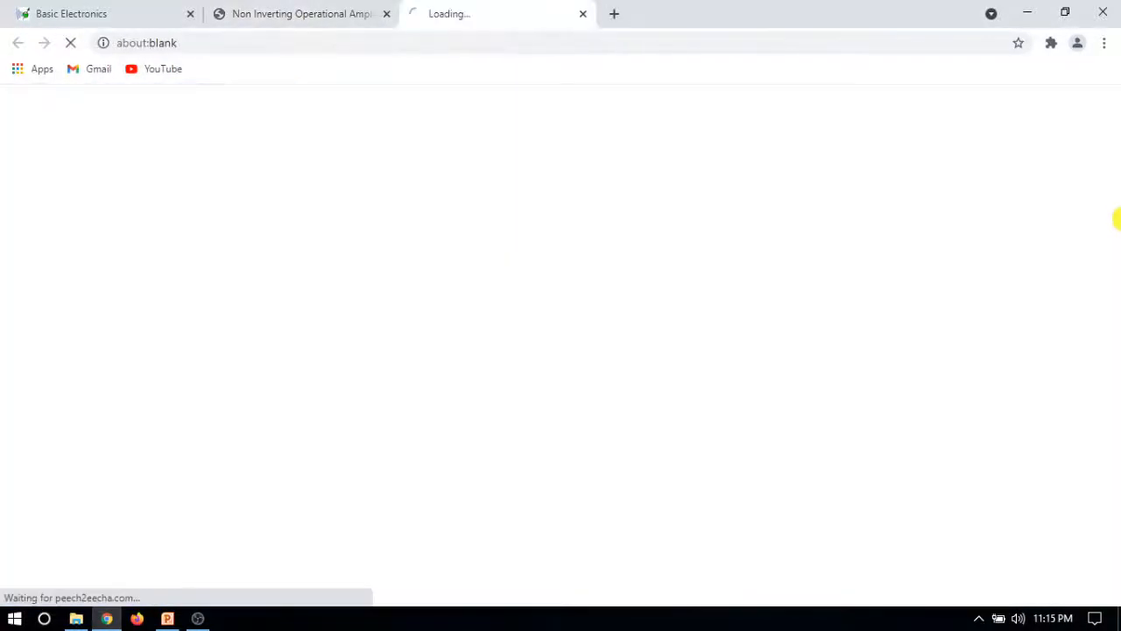
left_click(584, 15)
left_click_drag(1112, 154, 1069, 175)
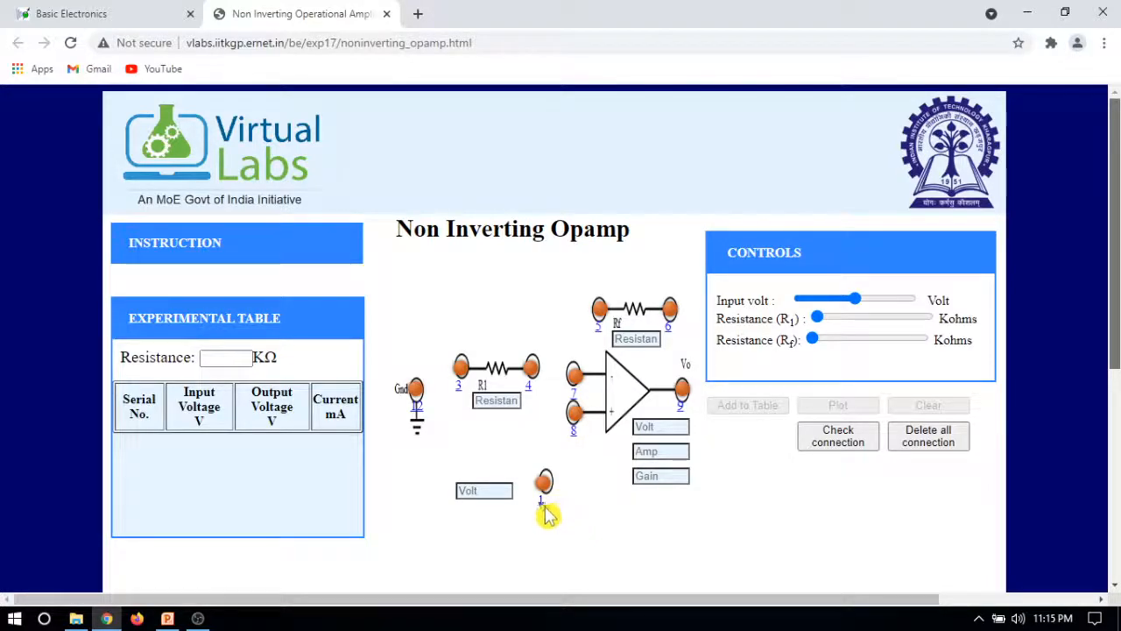
Step: Wire Vin to terminal 8, Rf between terminals 7 and 9, and R1 between terminal 7 and ground, and check the connections
left_click_drag(573, 420, 546, 493)
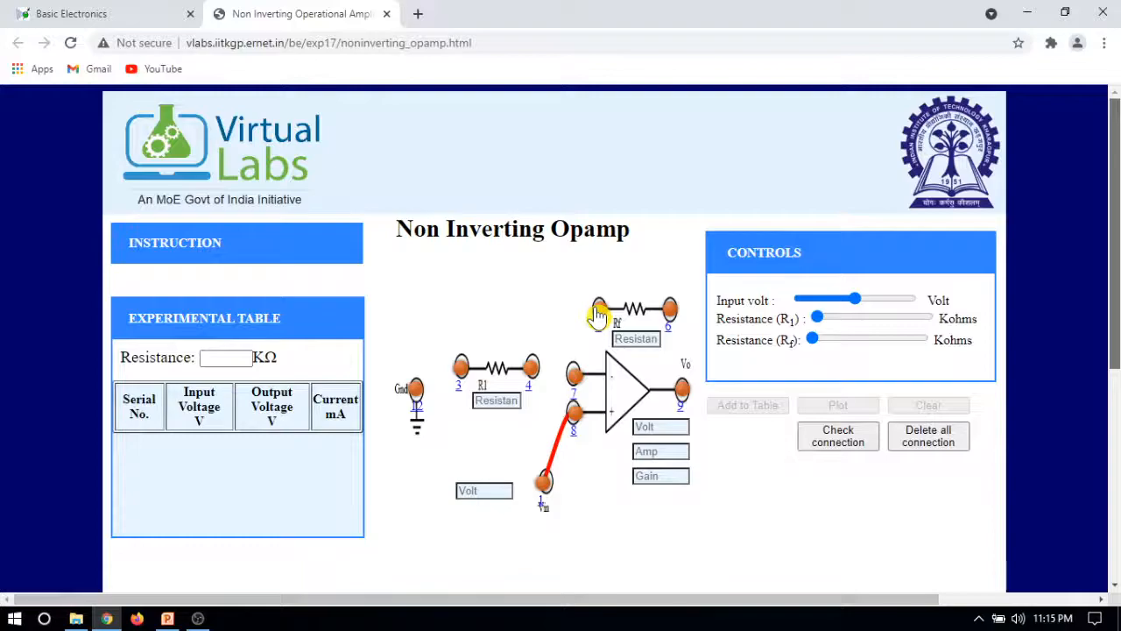
left_click_drag(599, 311, 574, 378)
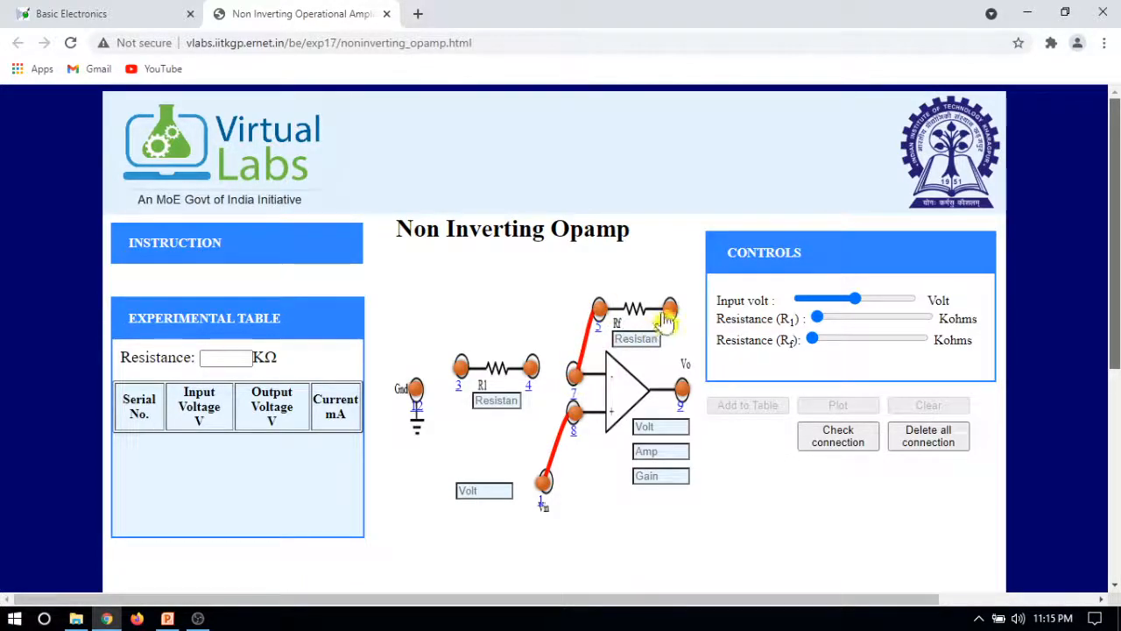
left_click_drag(671, 313, 684, 386)
left_click_drag(574, 379, 532, 371)
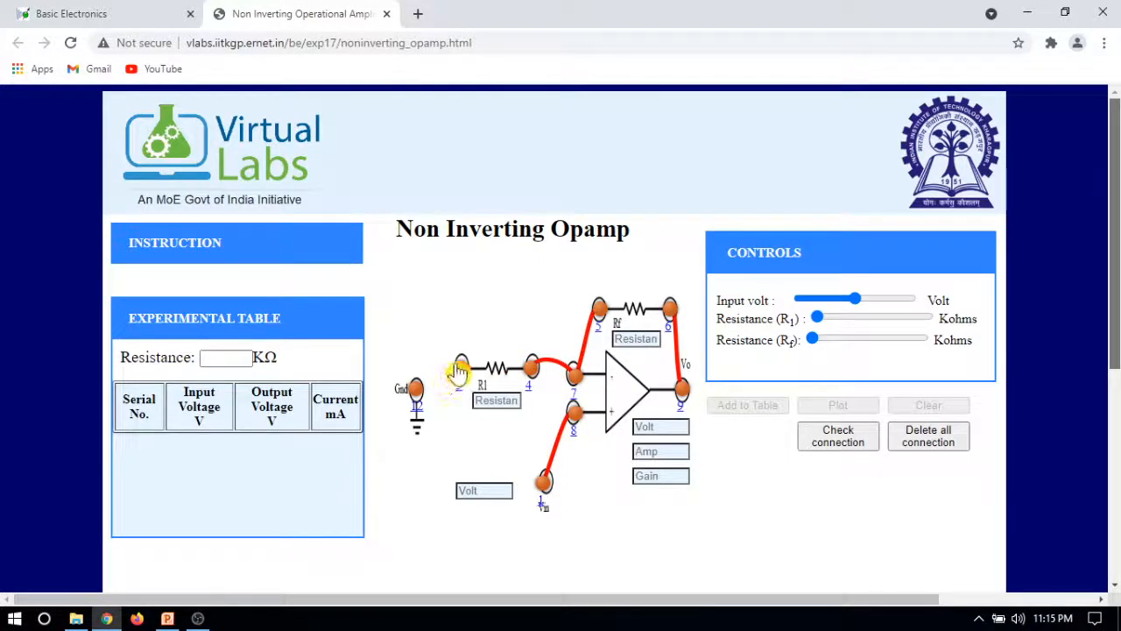
left_click_drag(458, 372, 415, 388)
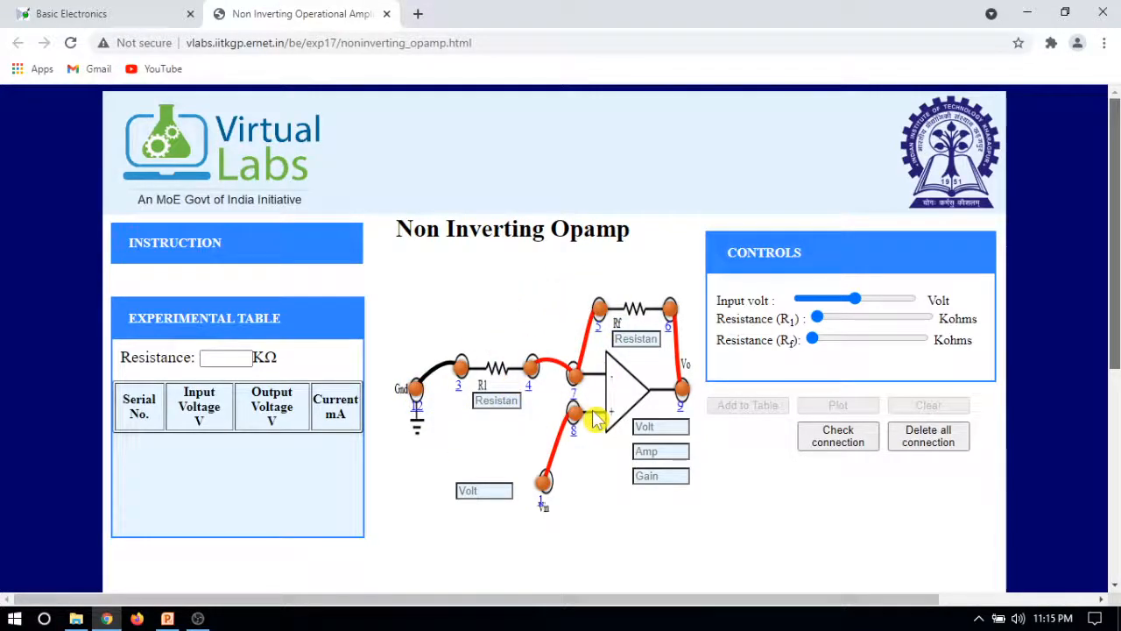
left_click(839, 451)
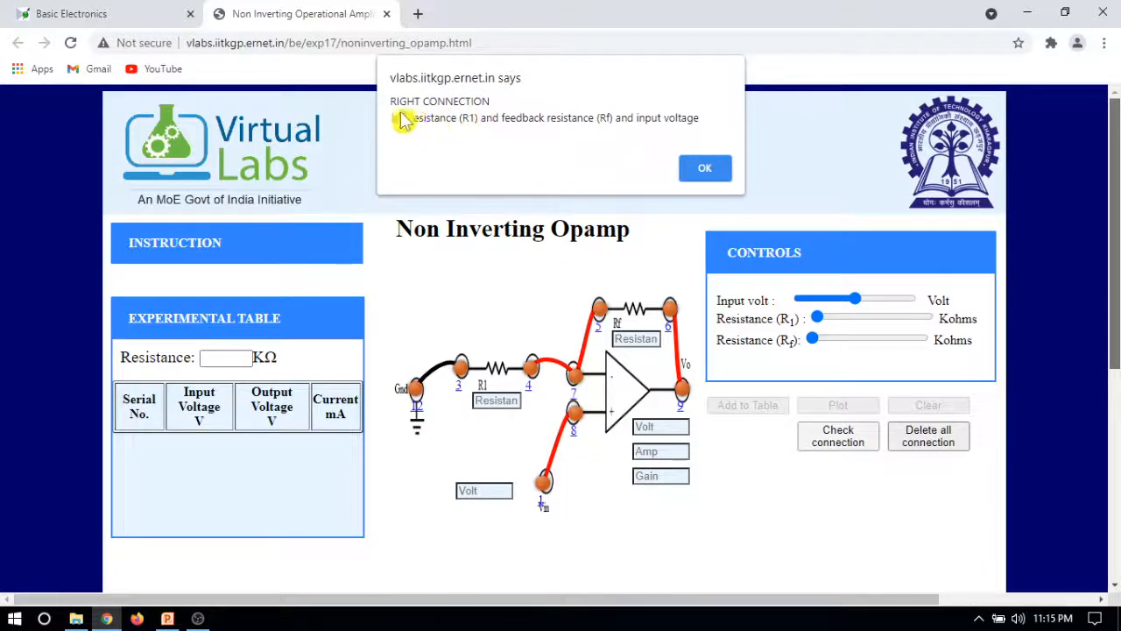
left_click(705, 175)
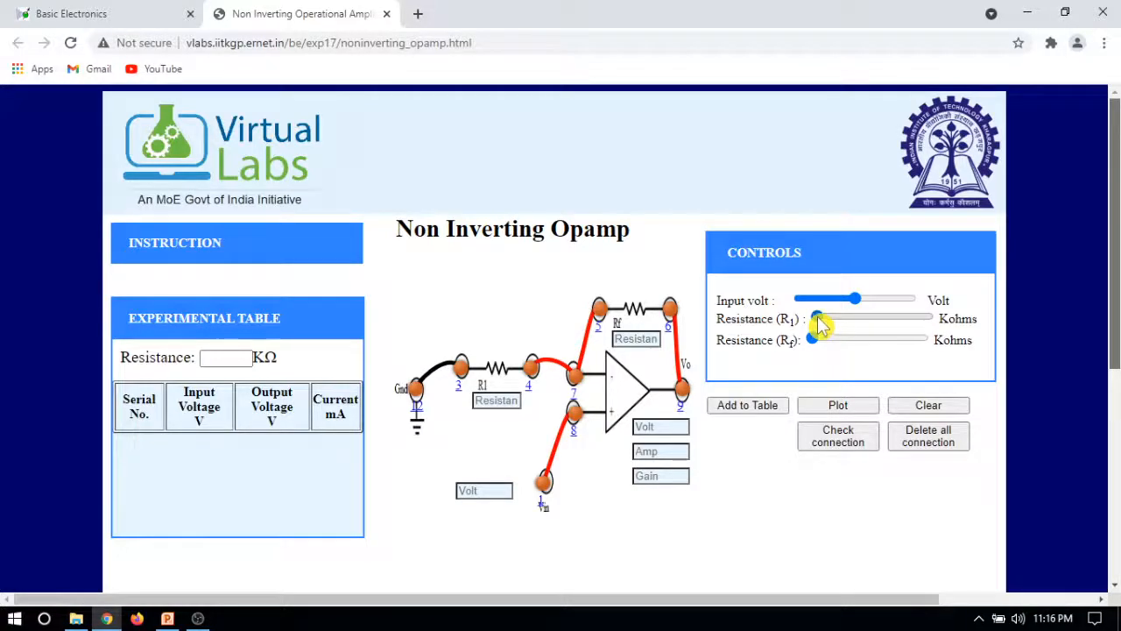
Step: Set R1 to 5 kΩ, Rf to 10 kΩ and the input voltage to 1 V, and add the reading to the experimental table
left_click_drag(817, 316, 827, 320)
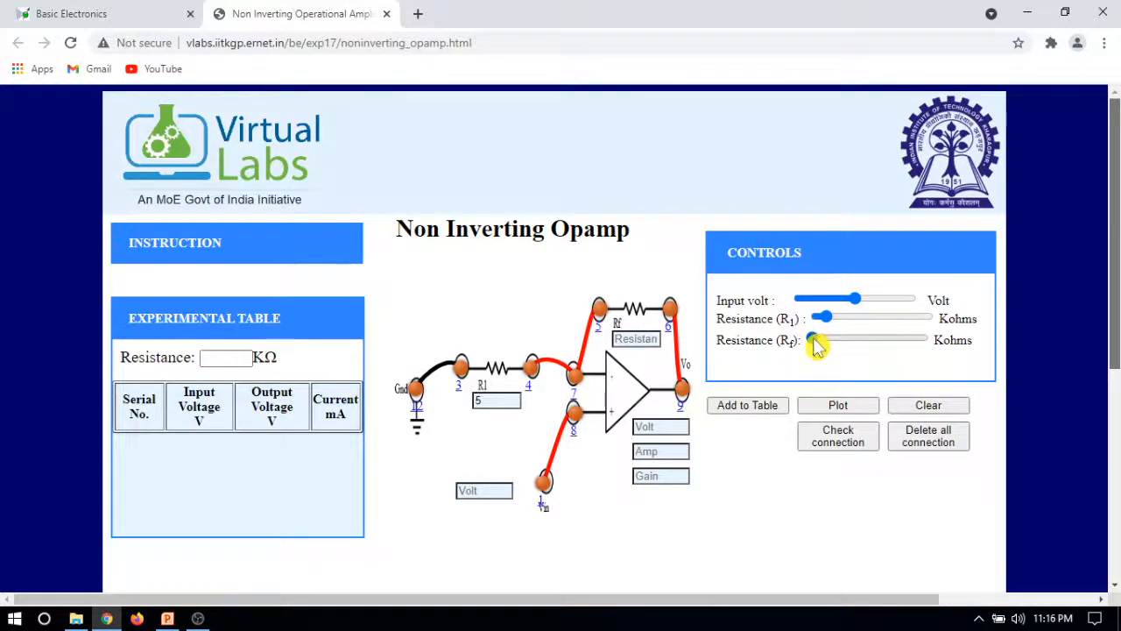
left_click_drag(813, 346, 827, 347)
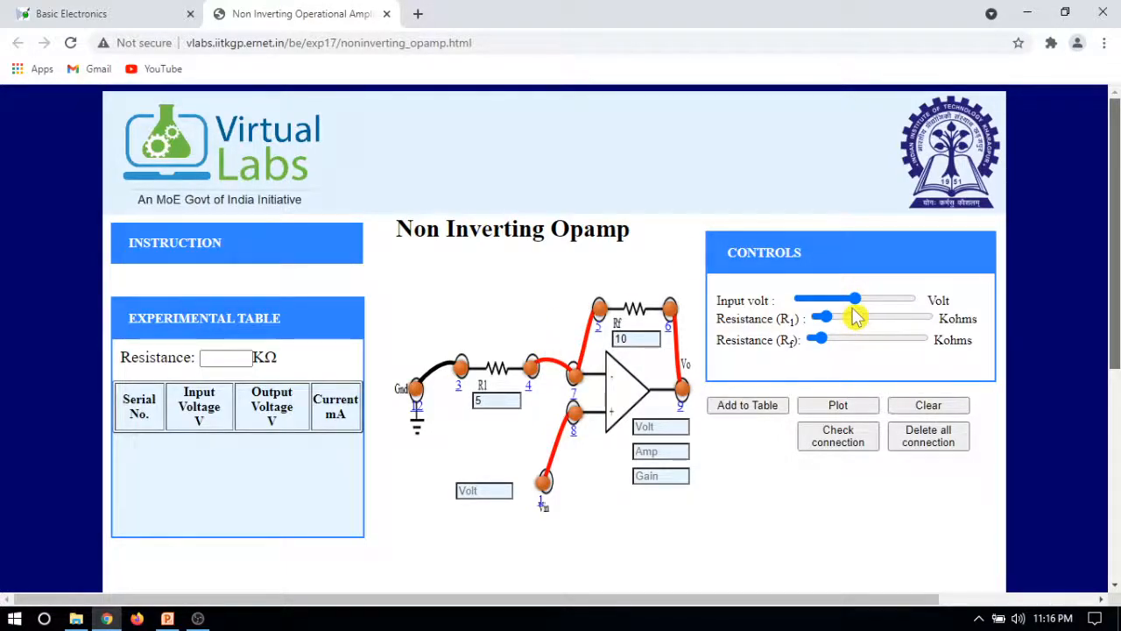
left_click_drag(857, 303, 863, 303)
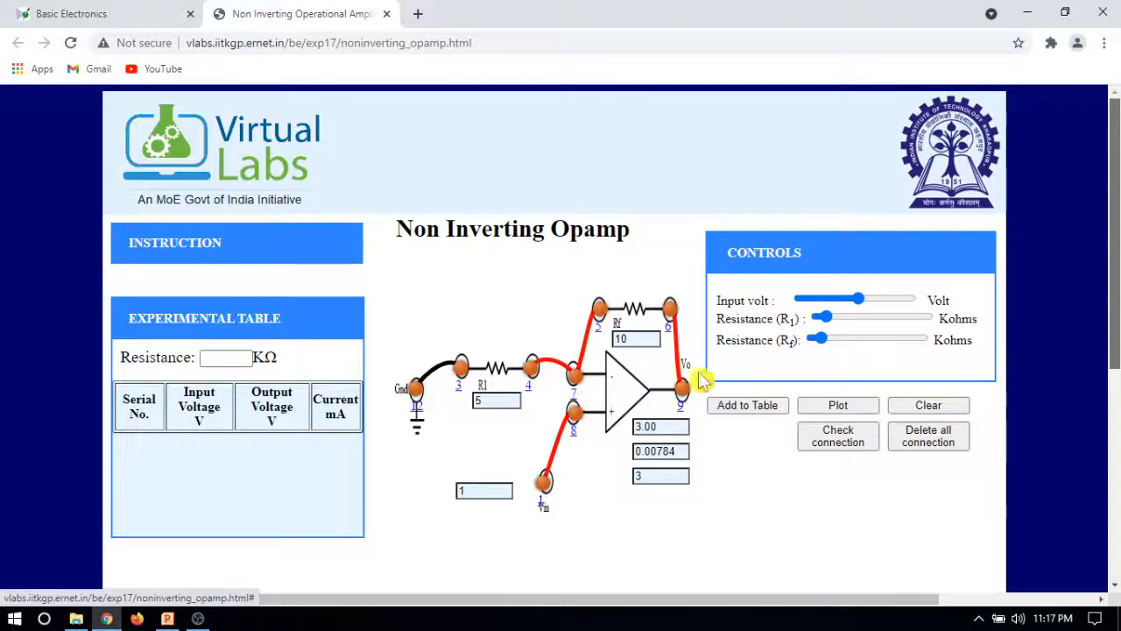
left_click(744, 408)
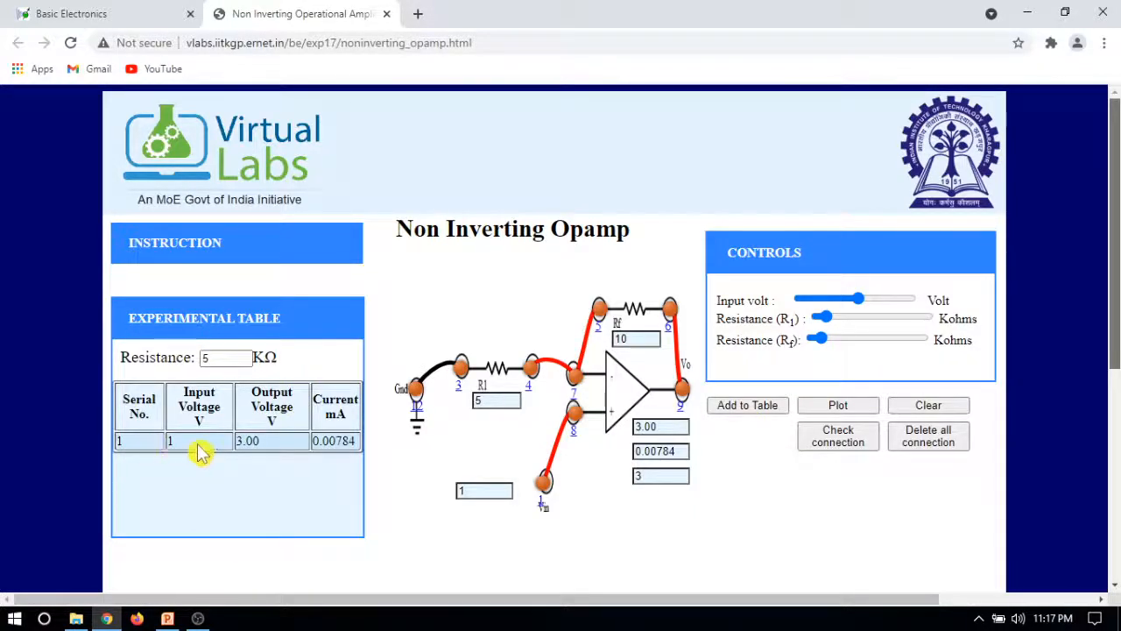
Step: Add further readings to the experimental table for input voltages of 3 V, -2 V and -4 V
left_click(862, 301)
left_click(865, 302)
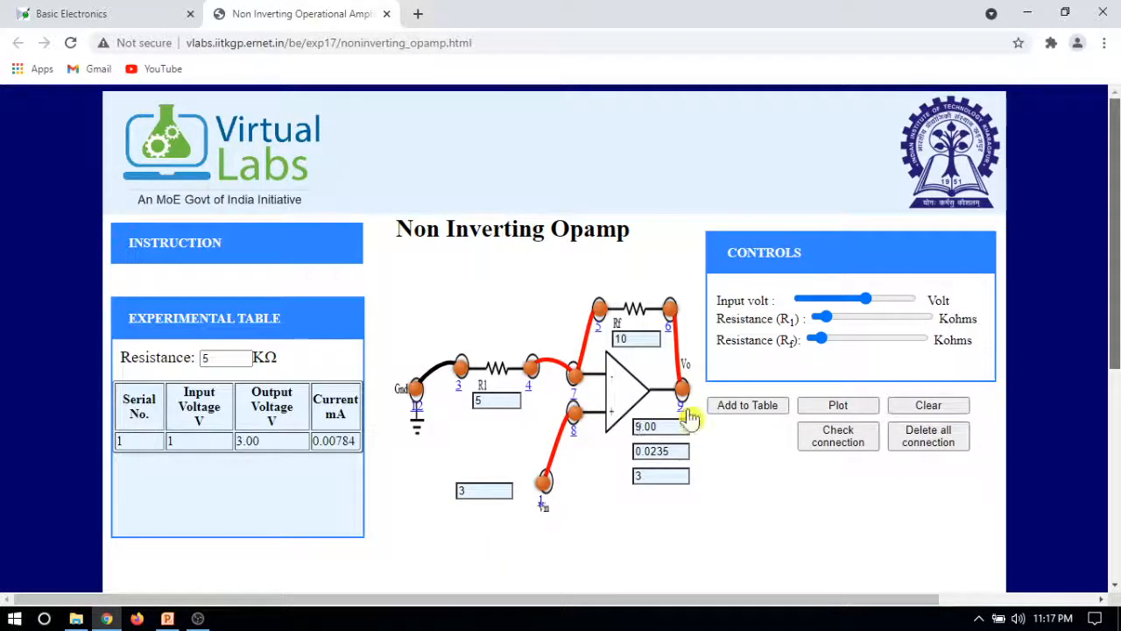
left_click(753, 411)
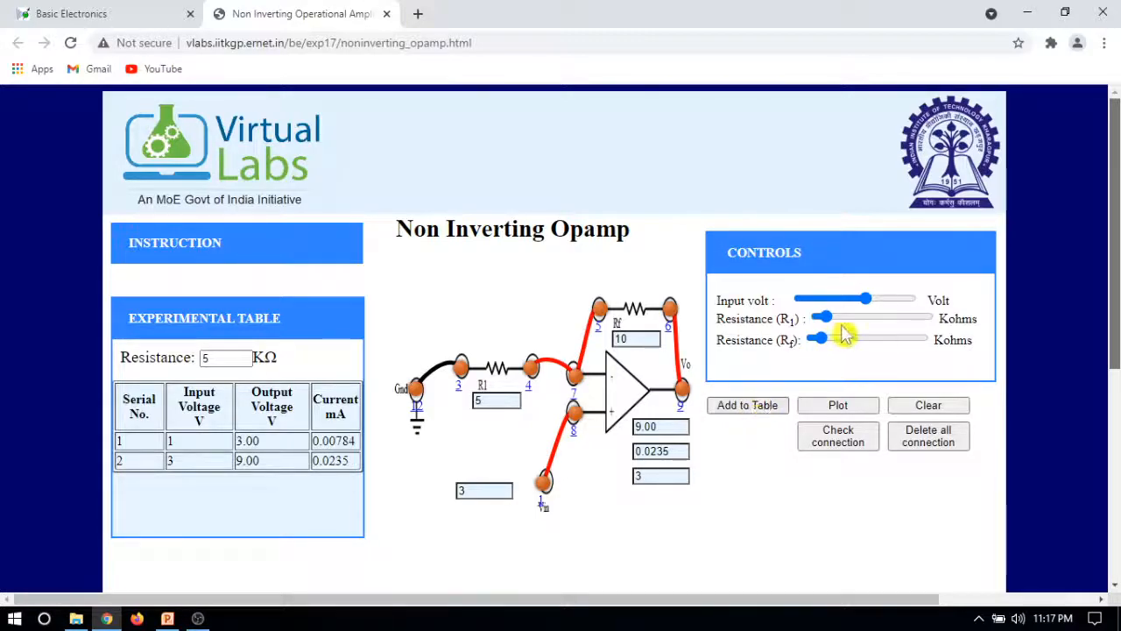
left_click_drag(863, 302, 850, 303)
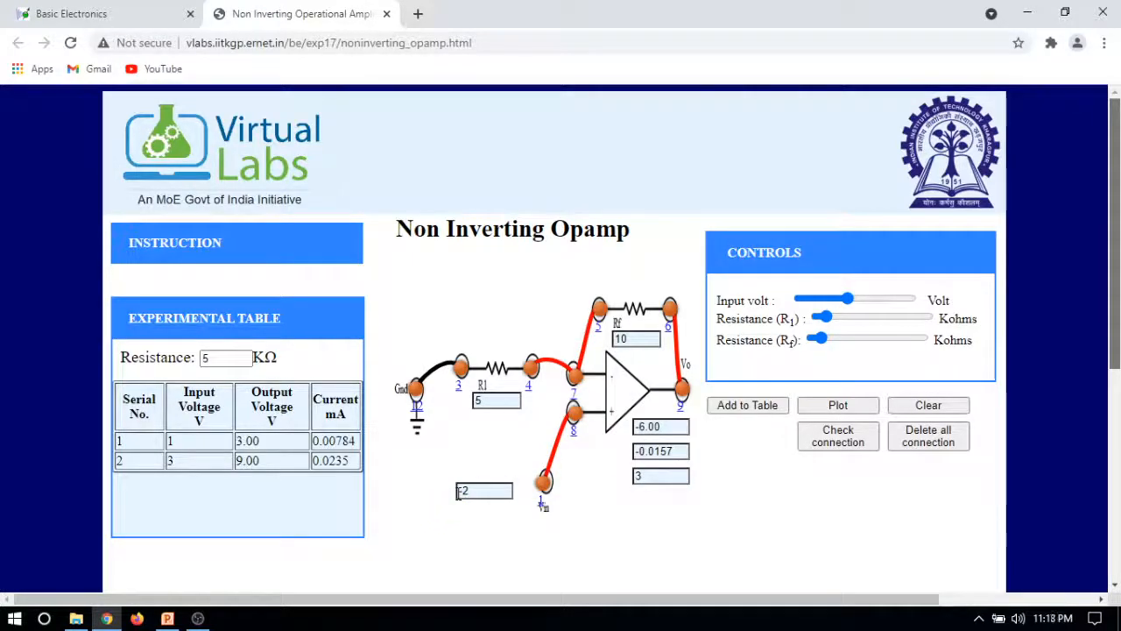
left_click(747, 412)
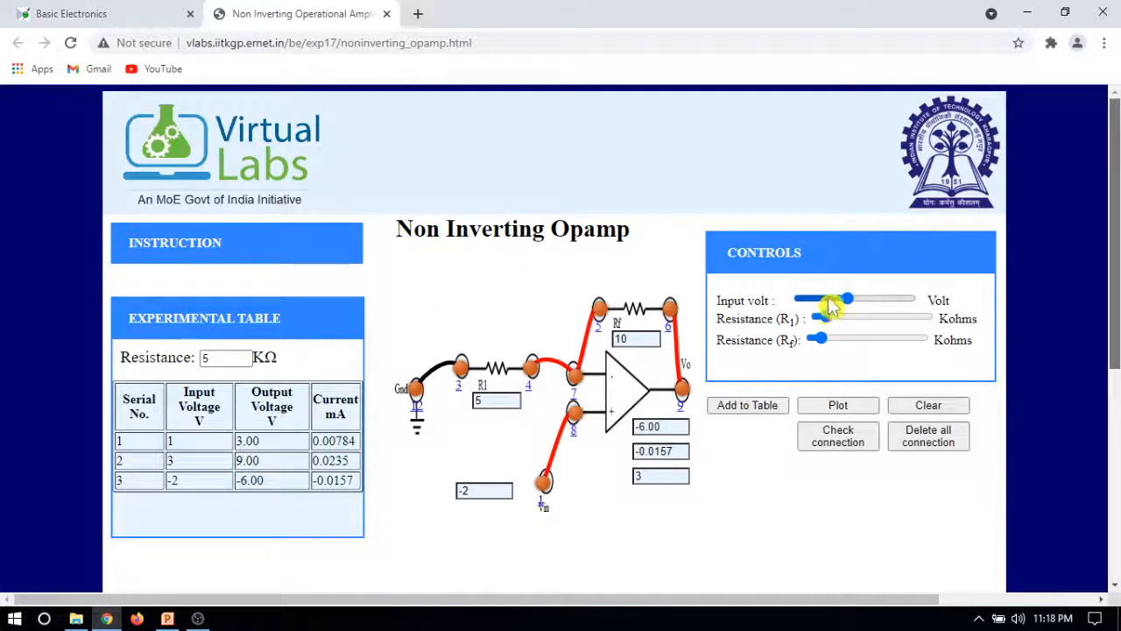
left_click_drag(852, 302, 841, 301)
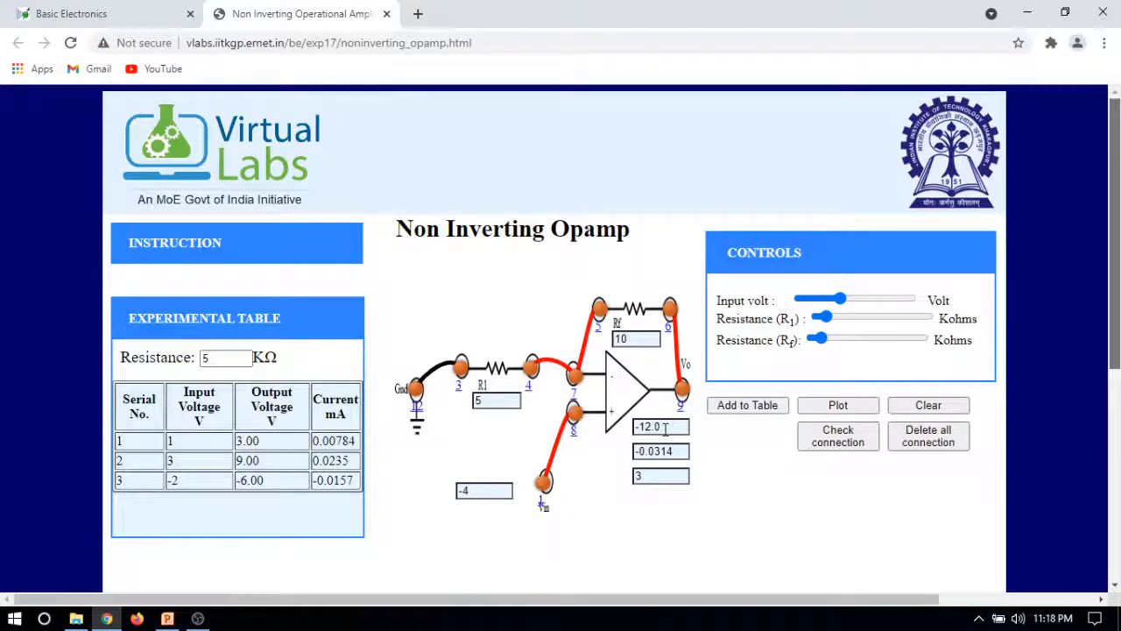
left_click(736, 416)
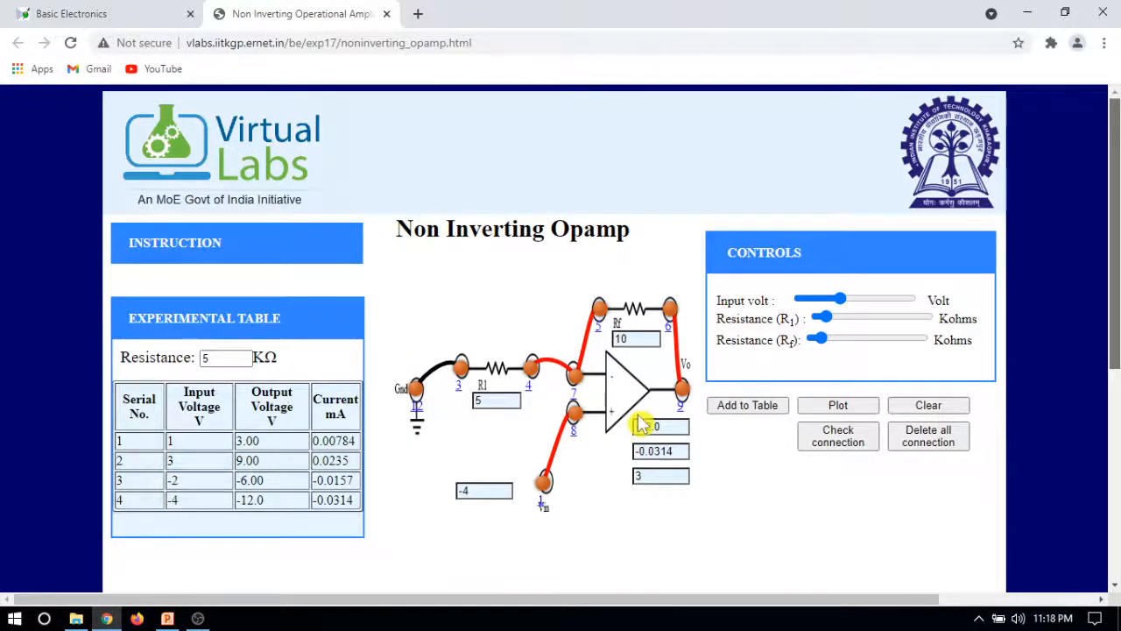
Step: Plot the recorded readings as a Vo-Vi graph and inspect the value of each data point
left_click_drag(1117, 225, 1117, 267)
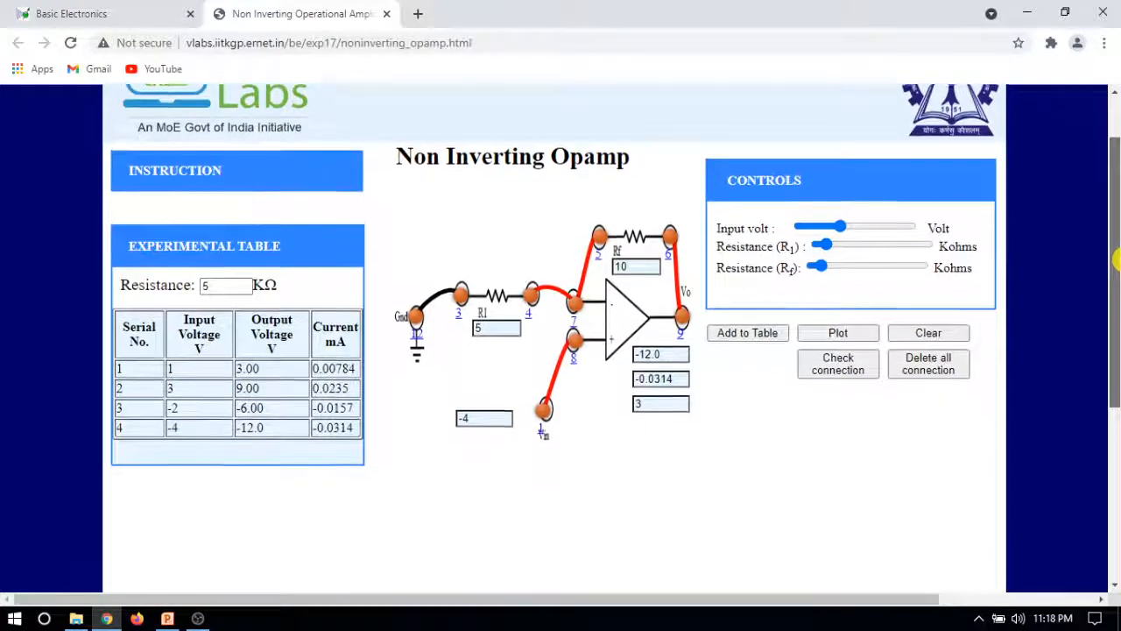
left_click(839, 338)
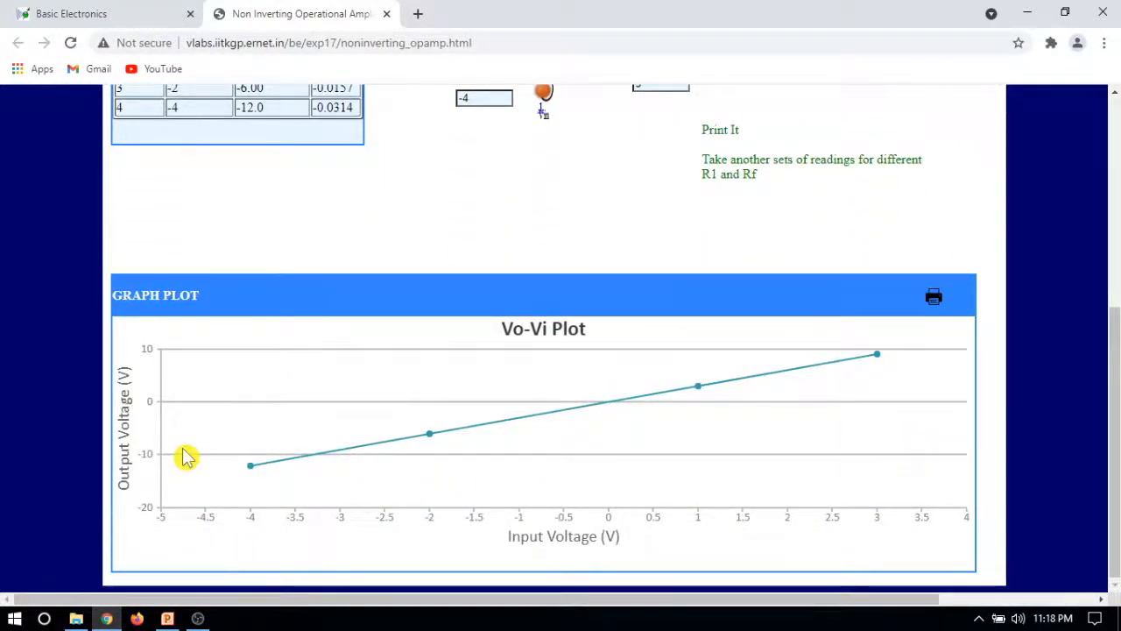
mouse_move(253, 470)
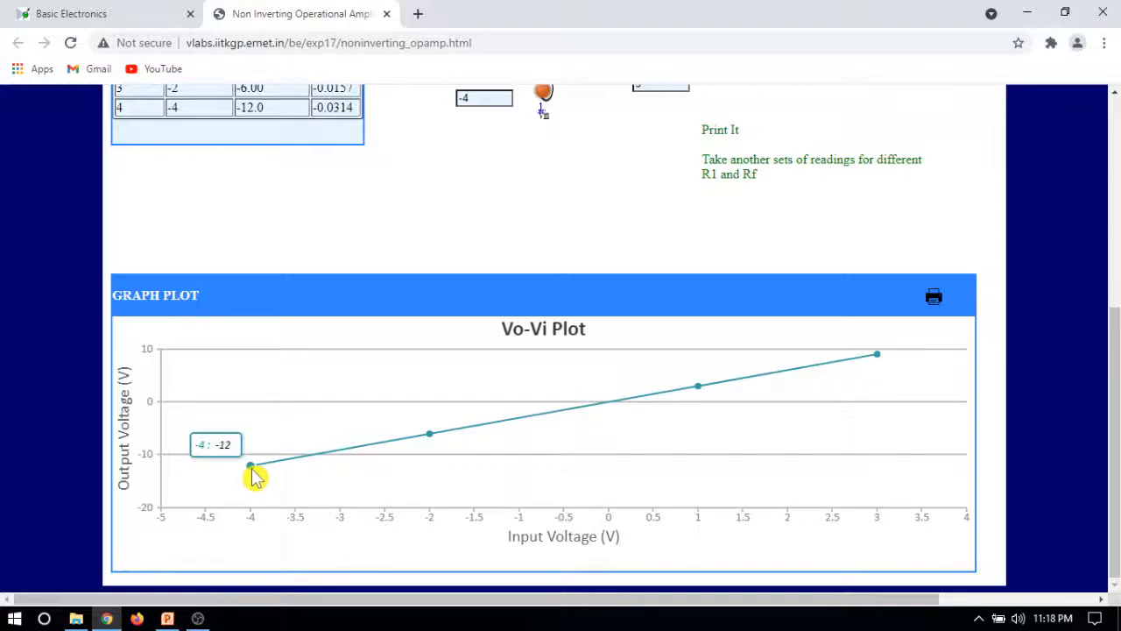
mouse_move(430, 431)
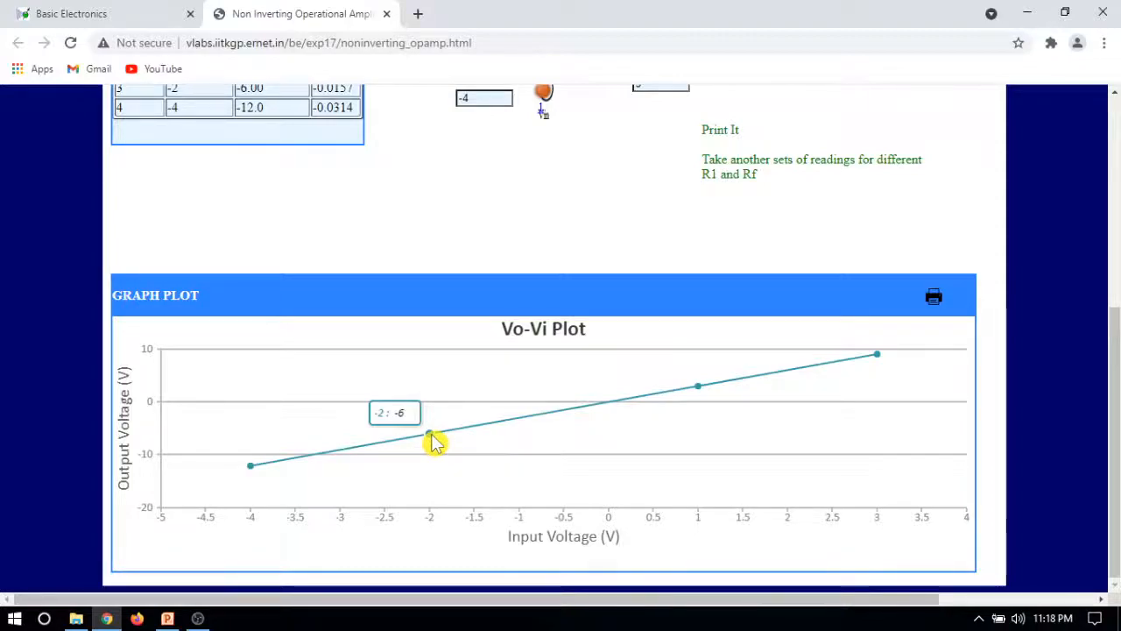
mouse_move(726, 368)
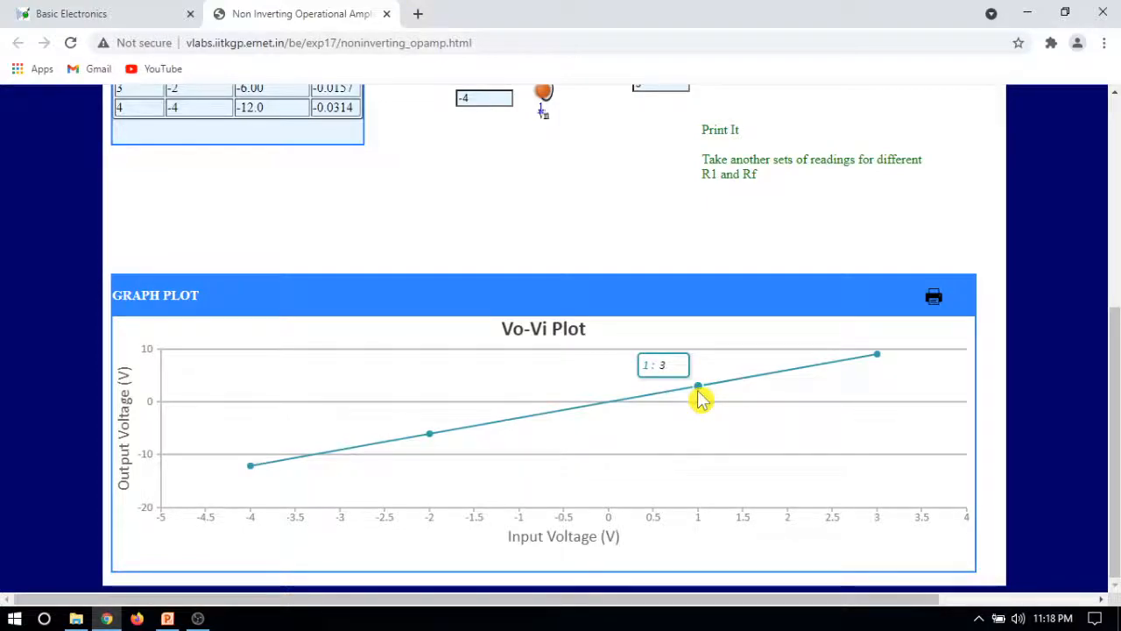
mouse_move(882, 363)
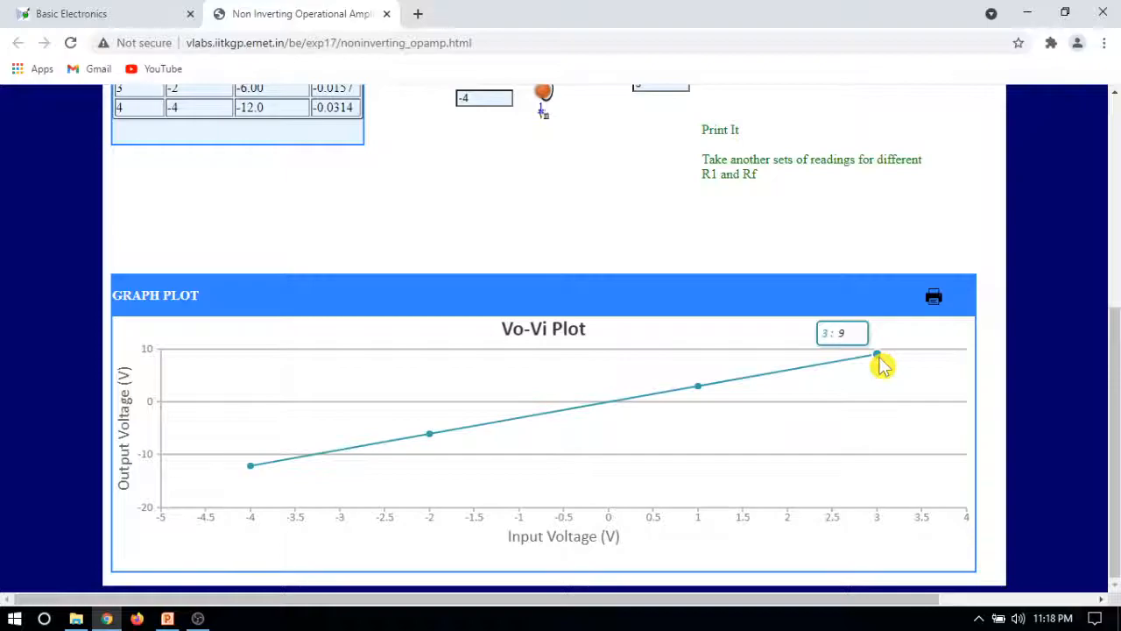
scroll(1116, 298, "up", 4)
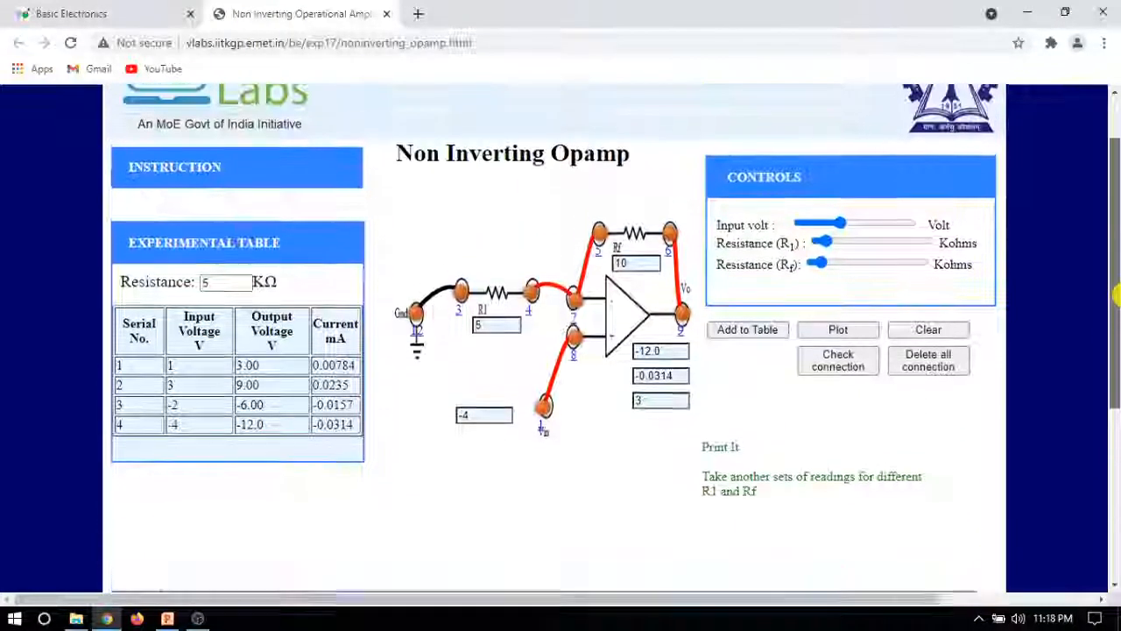